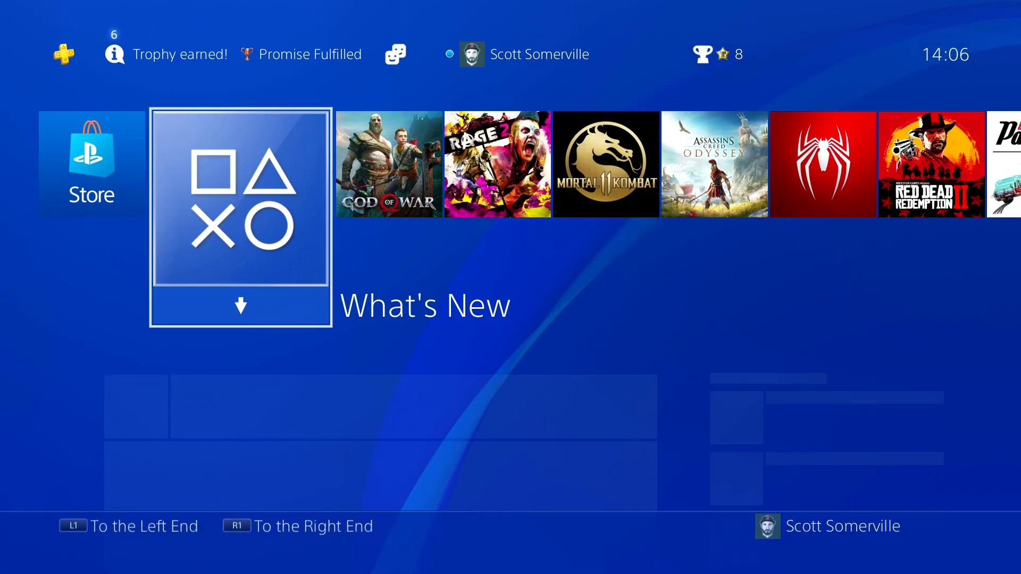
# Open the Twitch app's page under Apps in the PlayStation Store, then leave the Store.
pyautogui.press('Left')
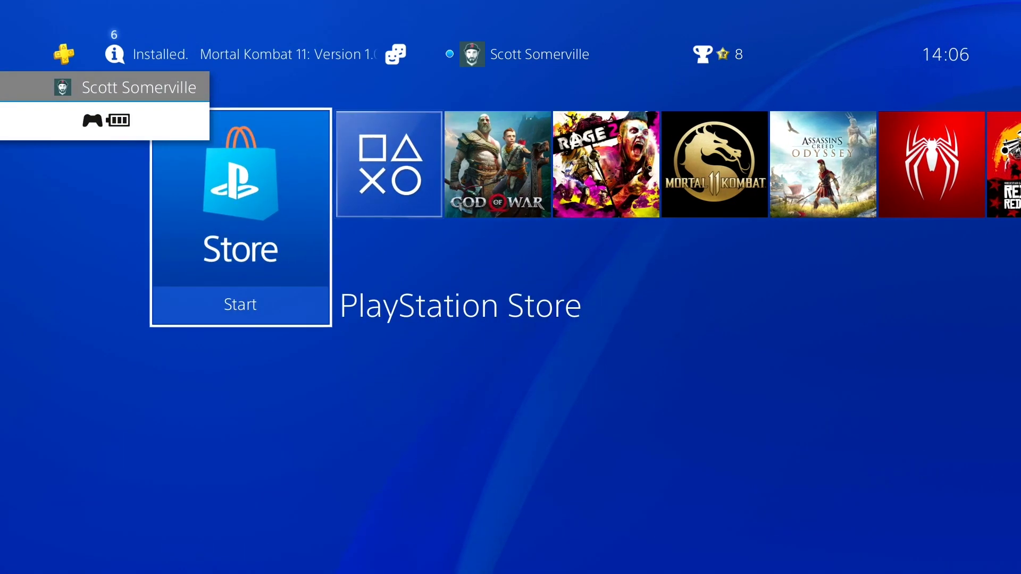
pyautogui.press('Return')
pyautogui.press('Down')
pyautogui.press('Down')
pyautogui.press('Down')
pyautogui.press('Down')
pyautogui.press('Down')
pyautogui.press('Down')
pyautogui.press('Down')
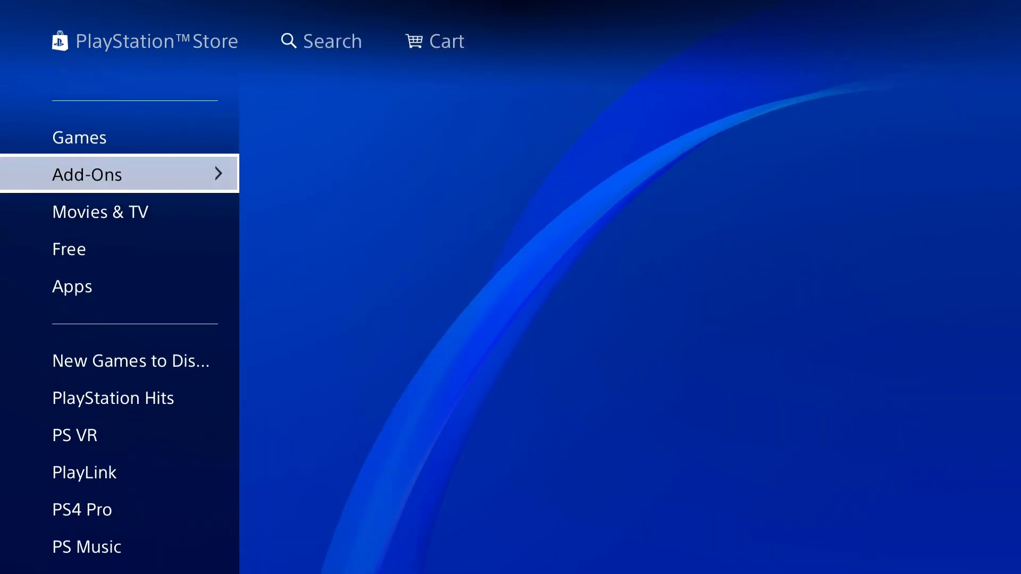
pyautogui.press('Down')
pyautogui.press('Down')
pyautogui.press('Down')
pyautogui.press('Return')
pyautogui.press('Right')
pyautogui.press('Right')
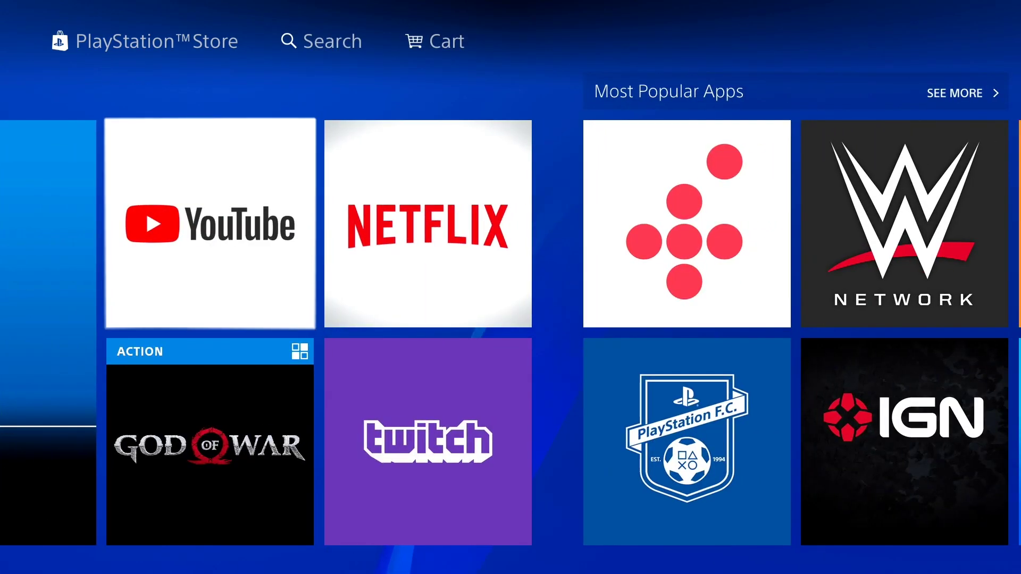
pyautogui.press('Return')
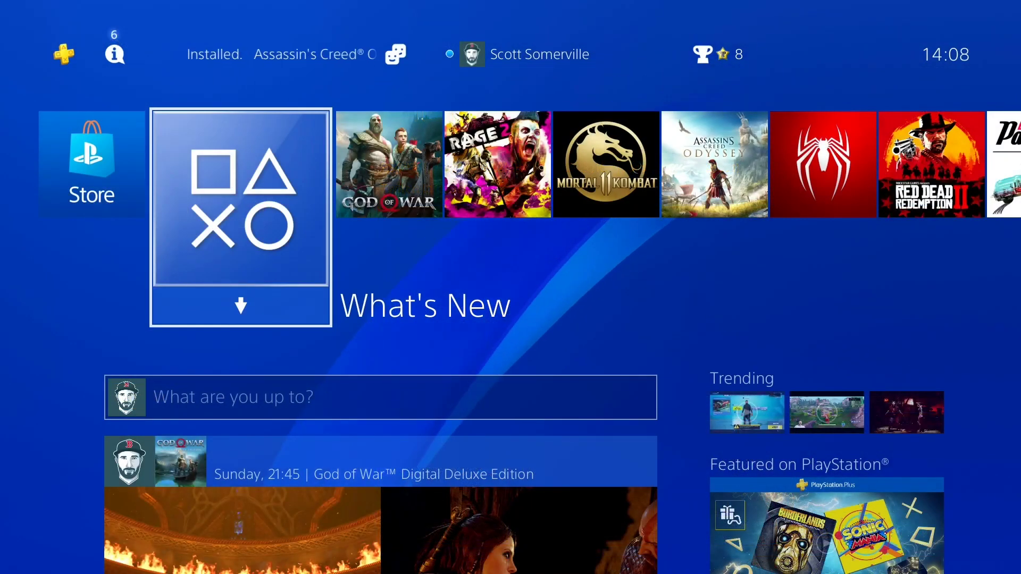
pyautogui.press('Up')
pyautogui.press('Right')
pyautogui.press('Right')
pyautogui.press('Right')
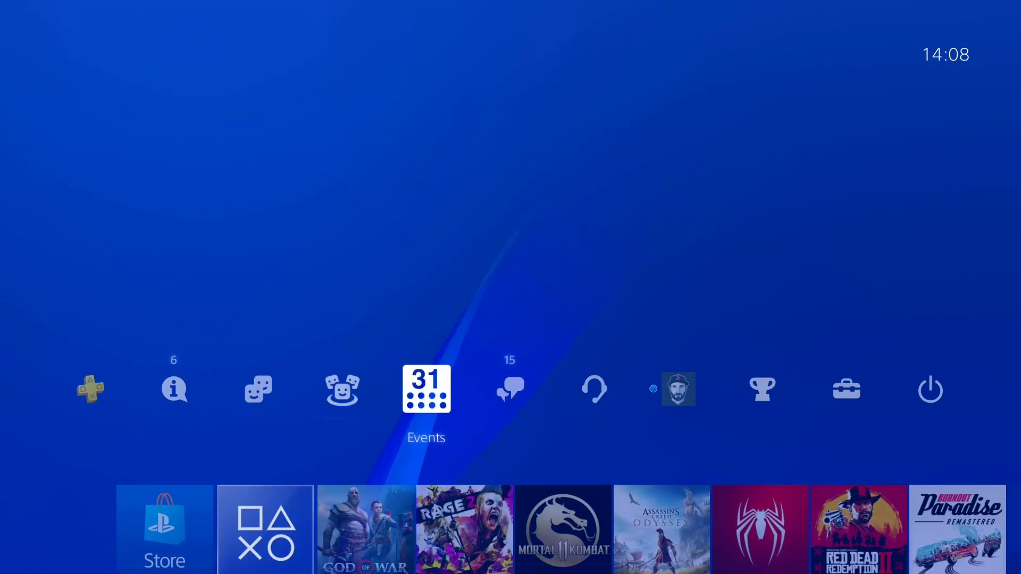
pyautogui.press('Return')
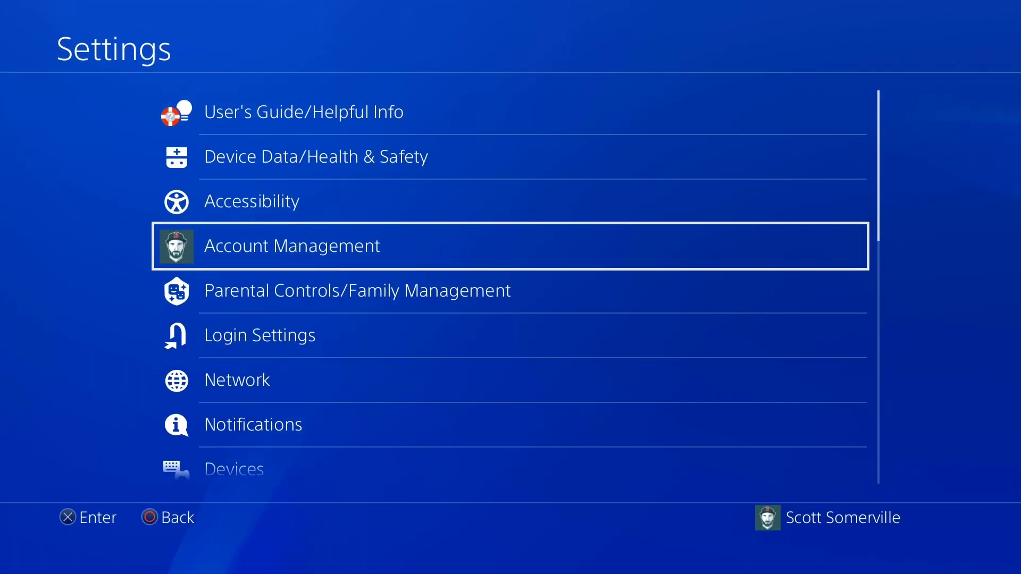
pyautogui.press('Down')
pyautogui.press('Down')
pyautogui.press('Down')
pyautogui.press('Down')
pyautogui.press('Down')
pyautogui.press('Down')
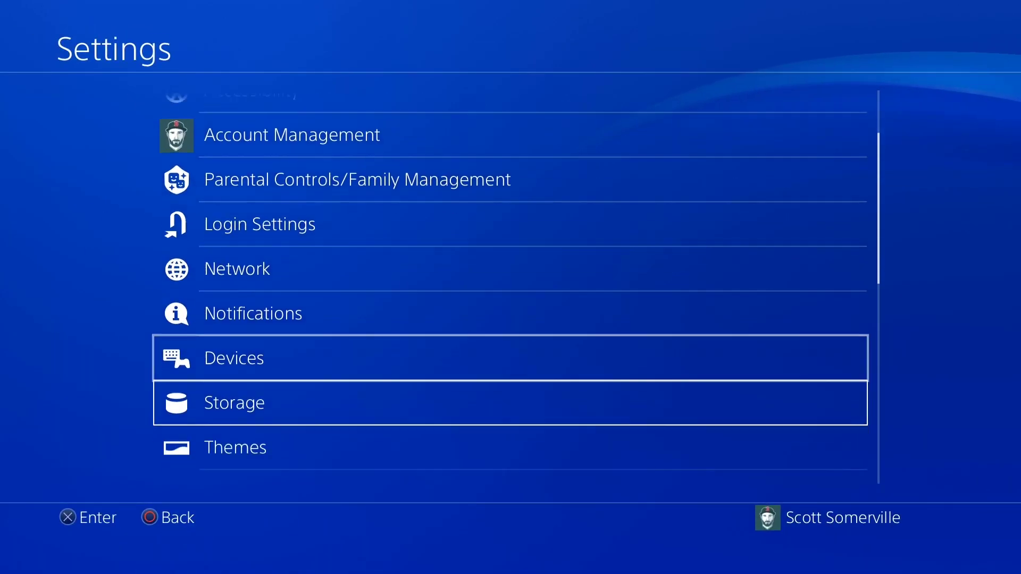
pyautogui.press('Down')
pyautogui.press('Down')
pyautogui.press('Down')
pyautogui.press('Down')
pyautogui.press('Down')
pyautogui.press('Down')
pyautogui.press('Down')
pyautogui.press('Down')
pyautogui.press('Down')
pyautogui.press('Down')
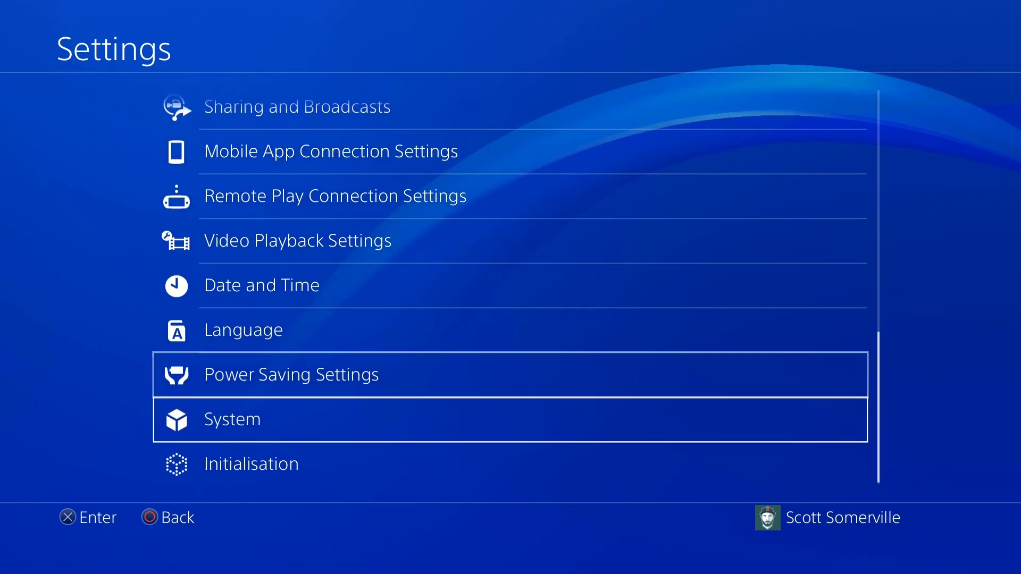
pyautogui.press('Return')
pyautogui.press('Down')
pyautogui.press('Down')
pyautogui.press('Down')
pyautogui.press('Down')
pyautogui.press('Down')
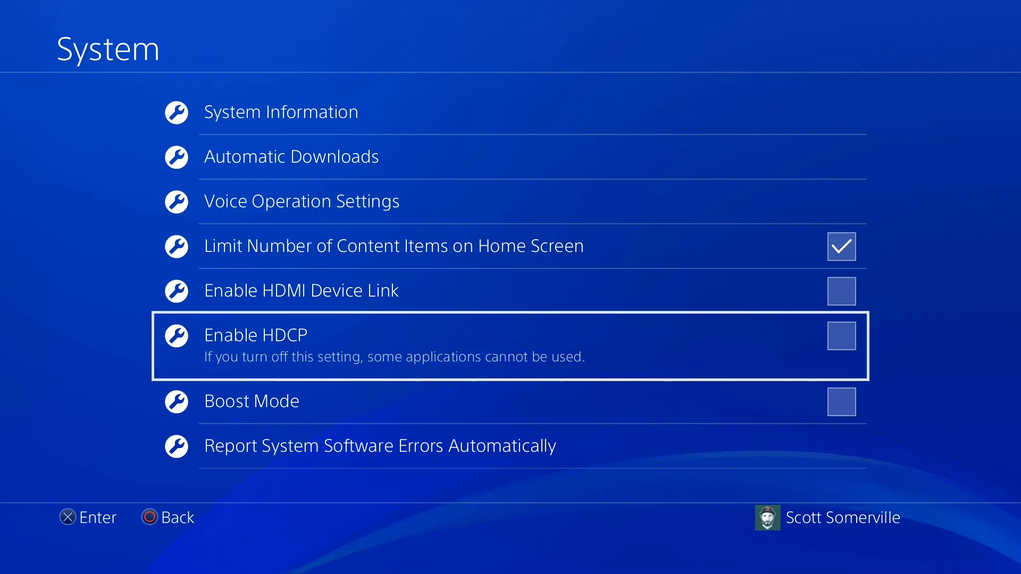
pyautogui.press('Escape')
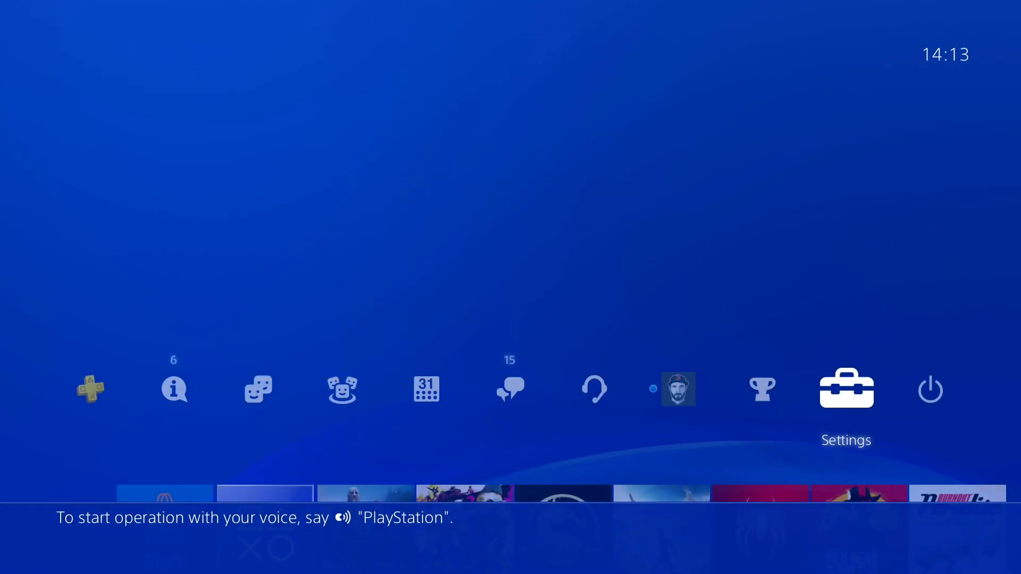
# Go to Settings > Devices > Audio Devices.
pyautogui.press('Return')
pyautogui.press('Down')
pyautogui.press('Down')
pyautogui.press('Down')
pyautogui.press('Down')
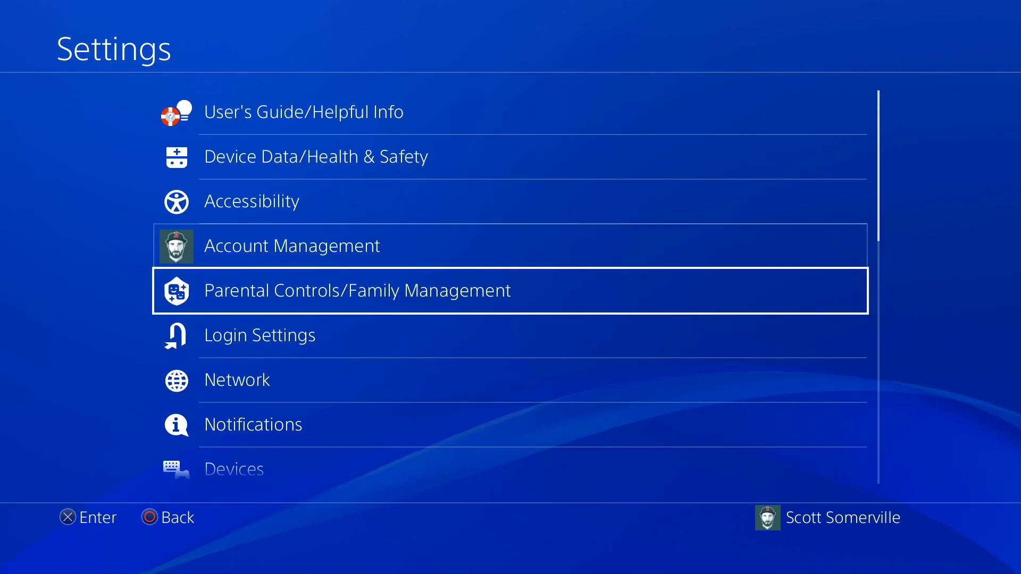
pyautogui.press('Down')
pyautogui.press('Return')
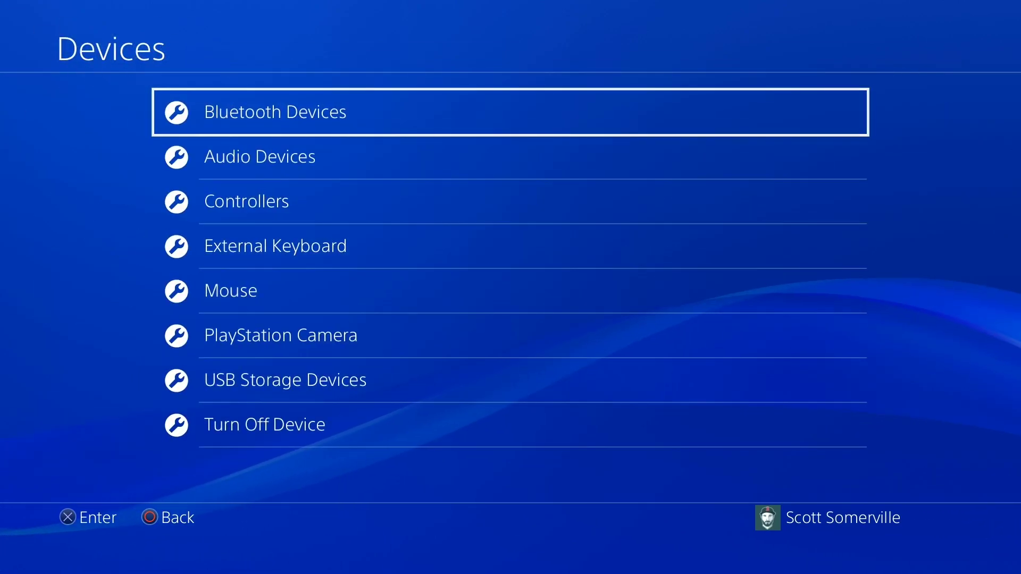
pyautogui.press('Down')
pyautogui.press('Return')
pyautogui.press('Down')
pyautogui.press('Down')
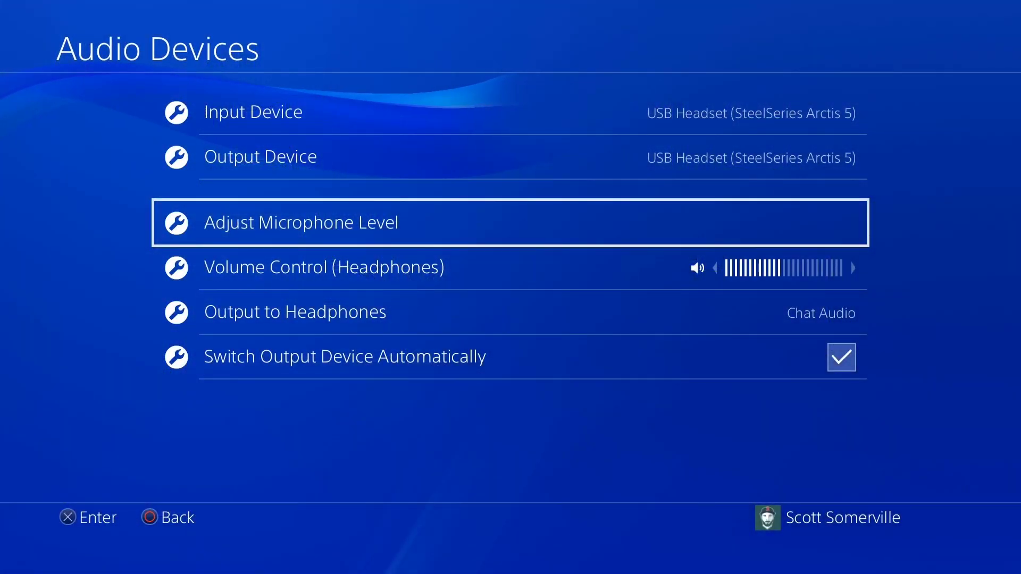
# Raise the Microphone Level slider until speech reaches the Good range, then back out to Devices.
pyautogui.press('Down')
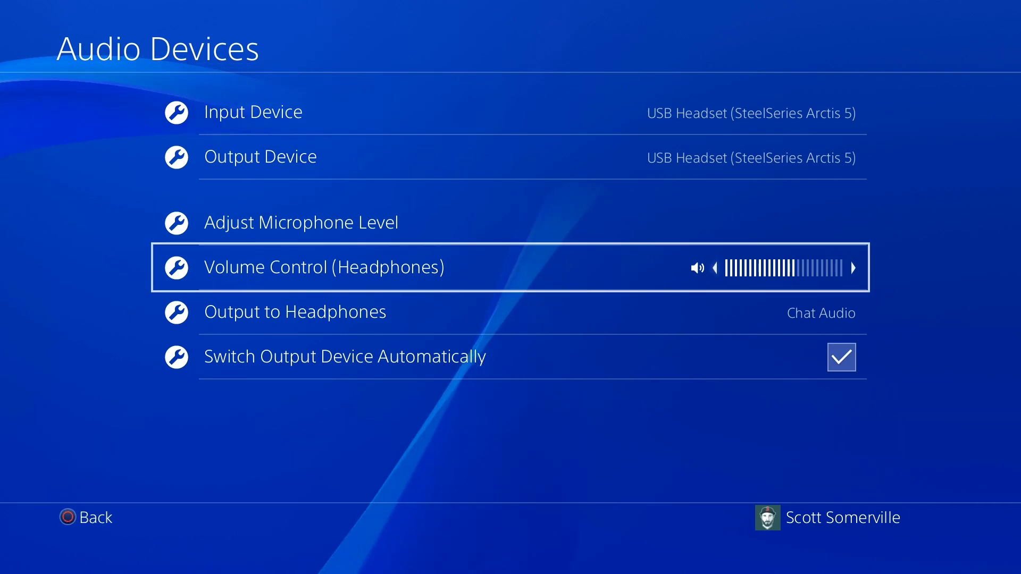
pyautogui.press('Up')
pyautogui.press('Return')
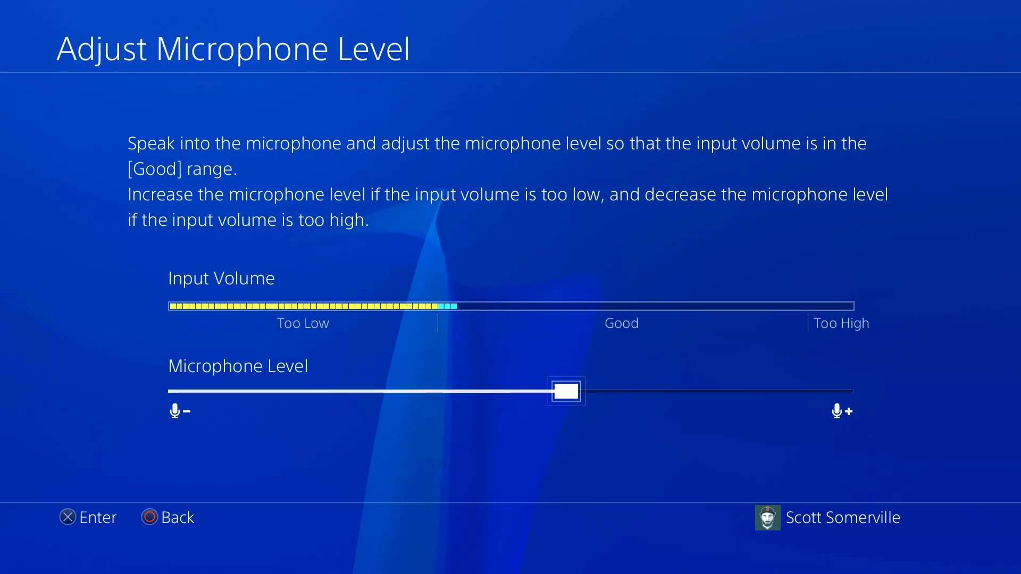
pyautogui.press('Right')
pyautogui.press('Right')
pyautogui.press('Right')
pyautogui.press('Right')
pyautogui.press('Right')
pyautogui.press('Right')
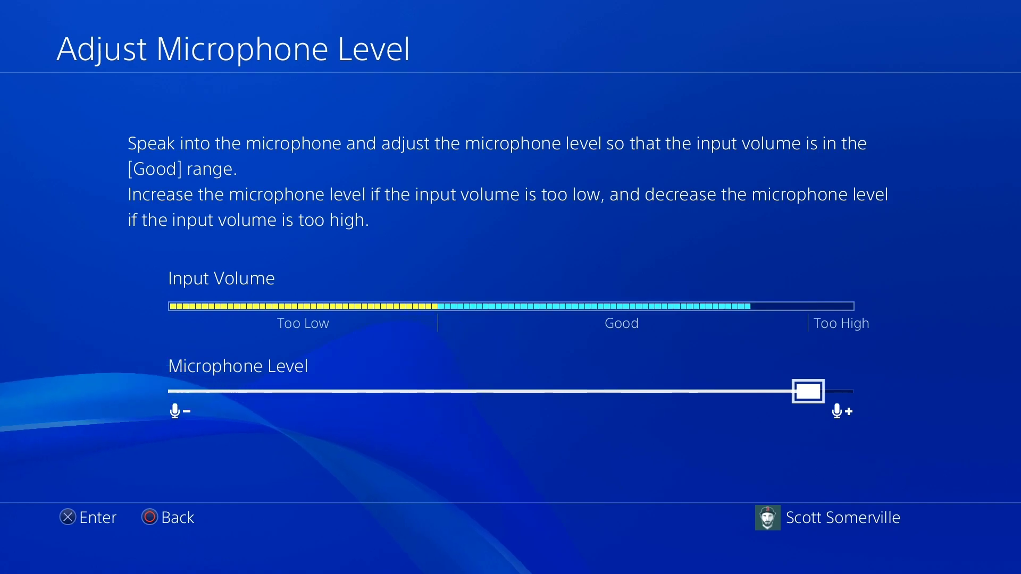
pyautogui.press('Left')
pyautogui.press('Escape')
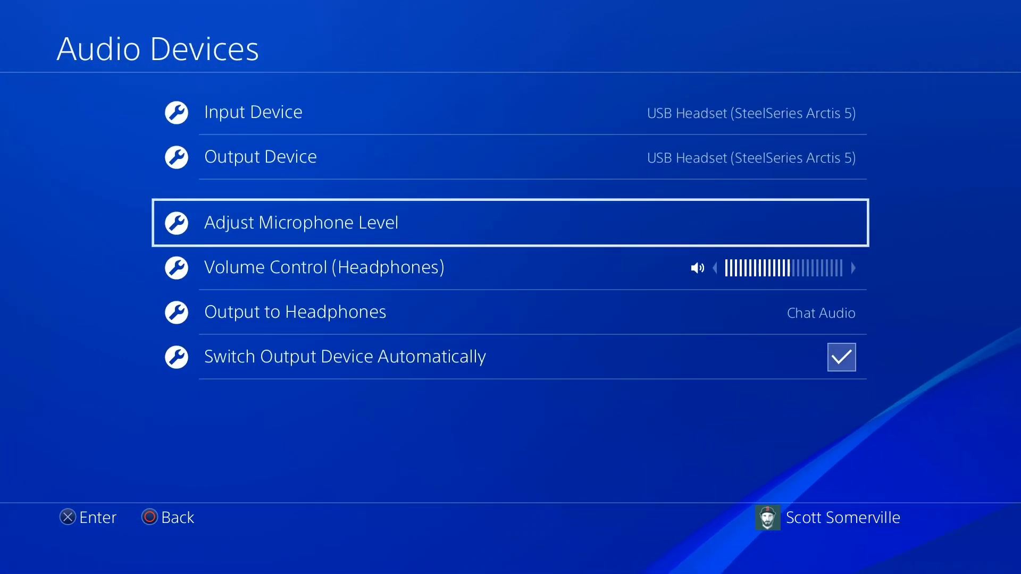
pyautogui.press('Escape')
pyautogui.press('Down')
pyautogui.press('Down')
pyautogui.press('Down')
pyautogui.press('Down')
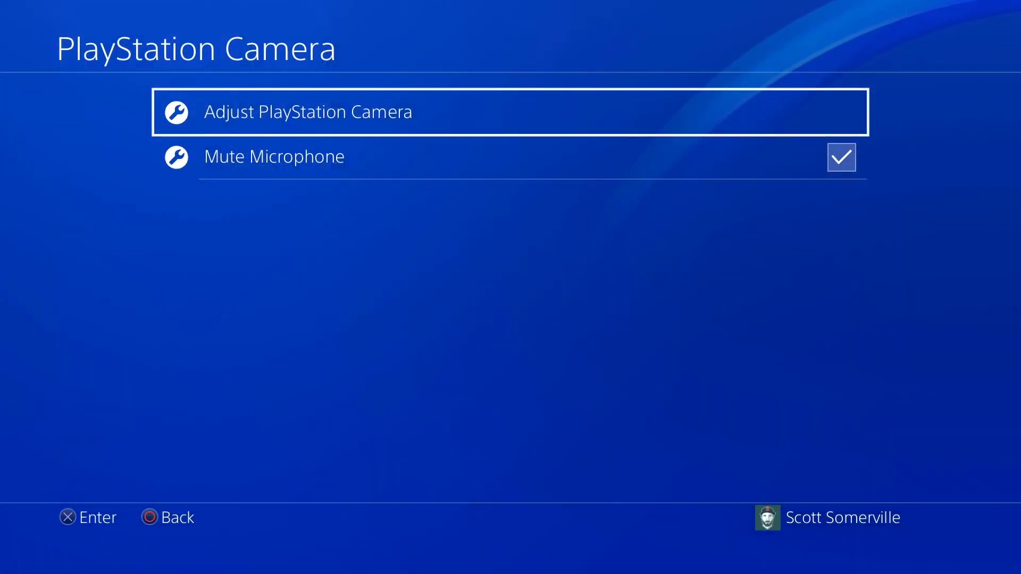
# Start Adjust PlayStation Camera so it takes its three position photos.
pyautogui.press('Return')
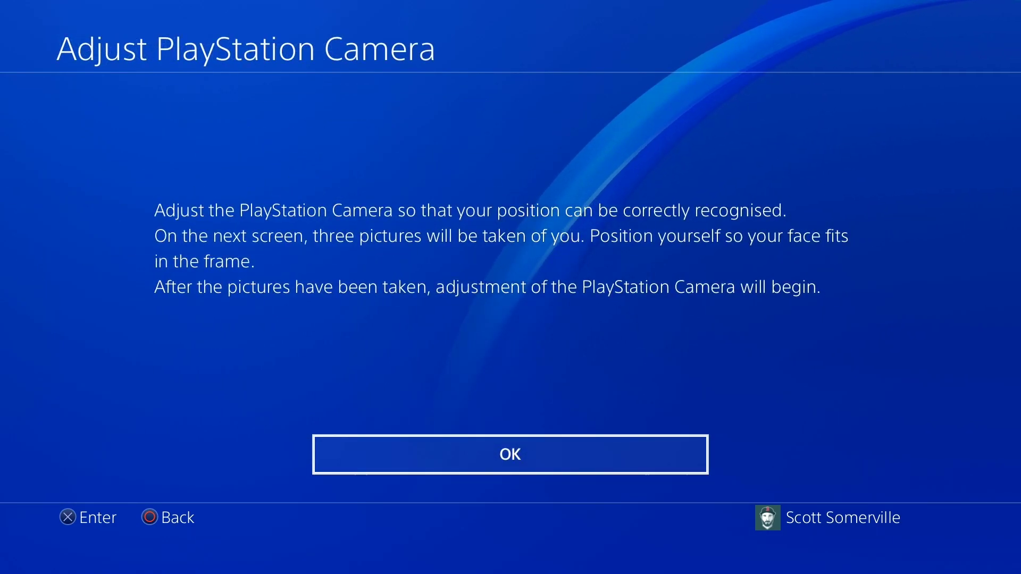
pyautogui.press('Return')
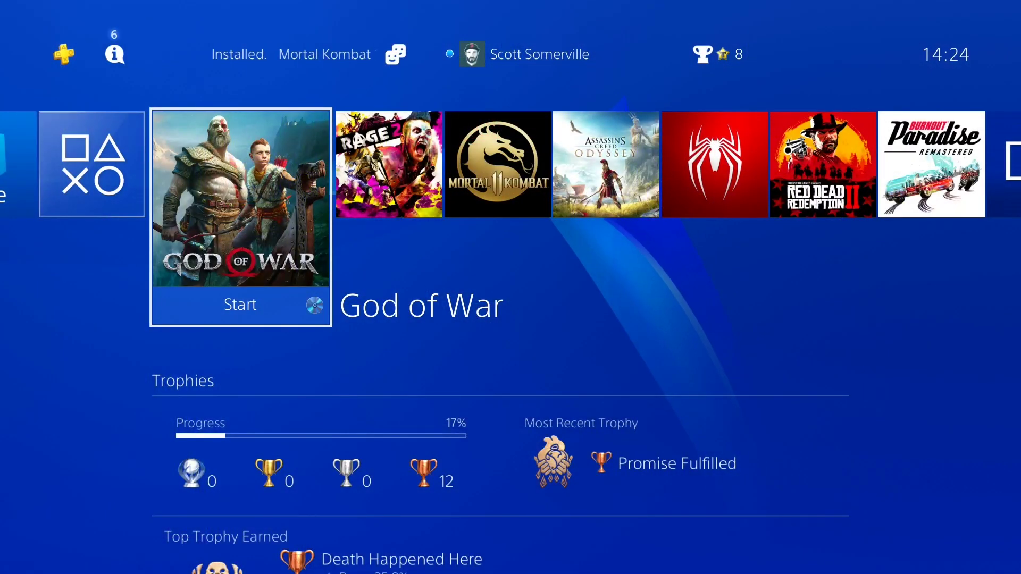
# Launch God of War from its home screen tile.
pyautogui.press('Return')
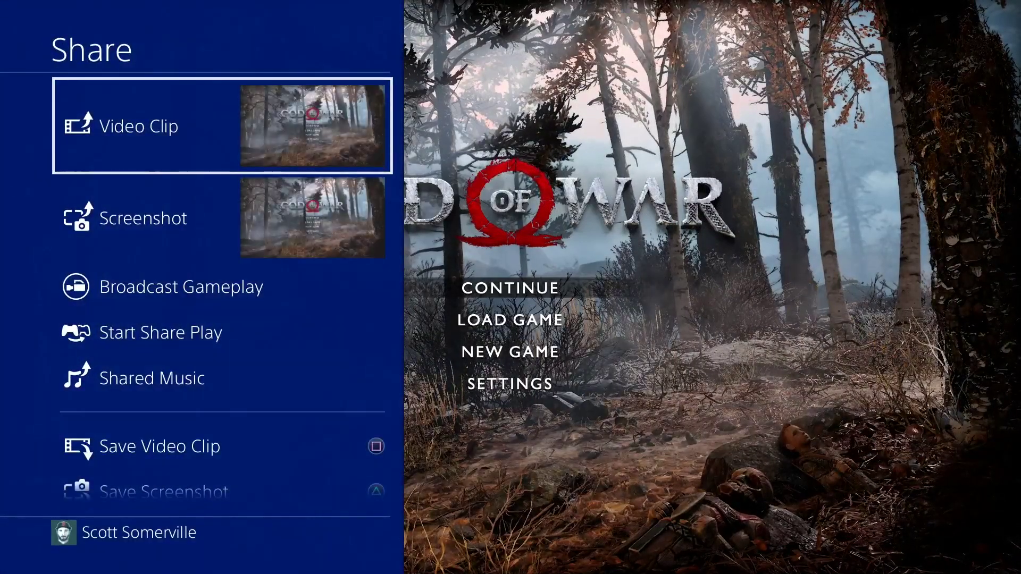
# Go through Sharing and Broadcast Settings > Broadcast Settings > Advanced Settings to Audio Sharing Settings.
pyautogui.press('Down')
pyautogui.press('Down')
pyautogui.press('Down')
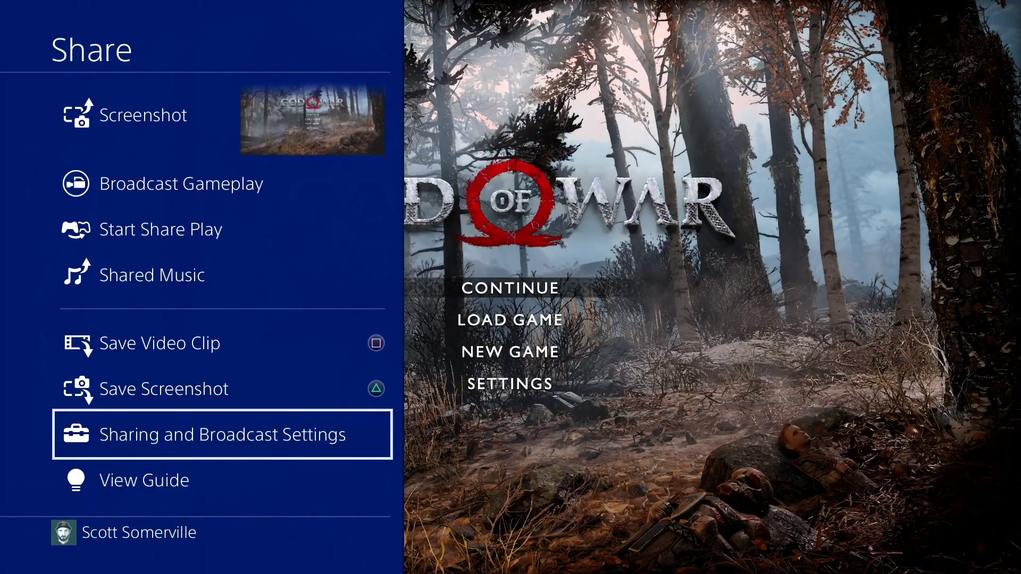
pyautogui.press('Return')
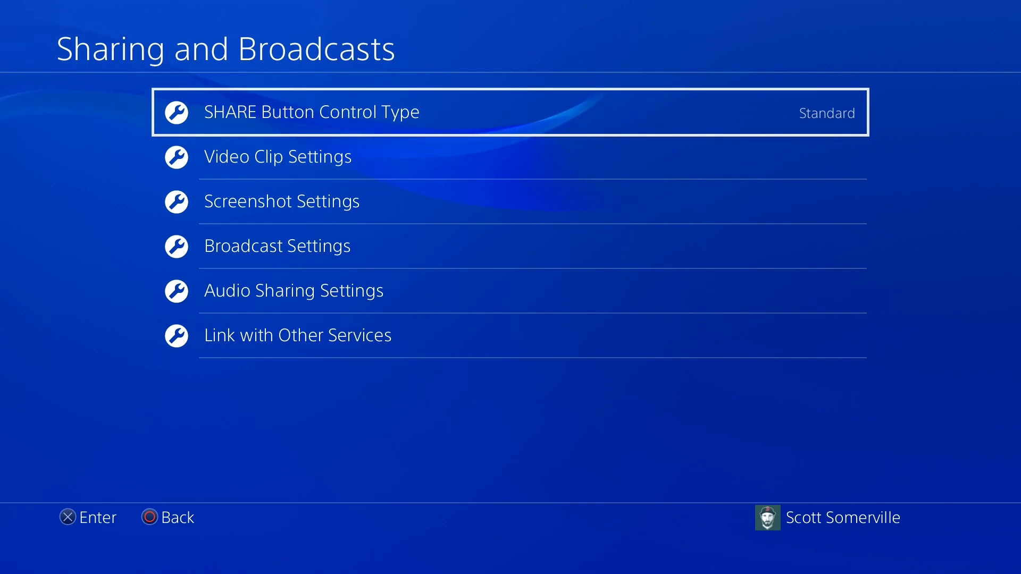
pyautogui.press('Down')
pyautogui.press('Down')
pyautogui.press('Down')
pyautogui.press('Return')
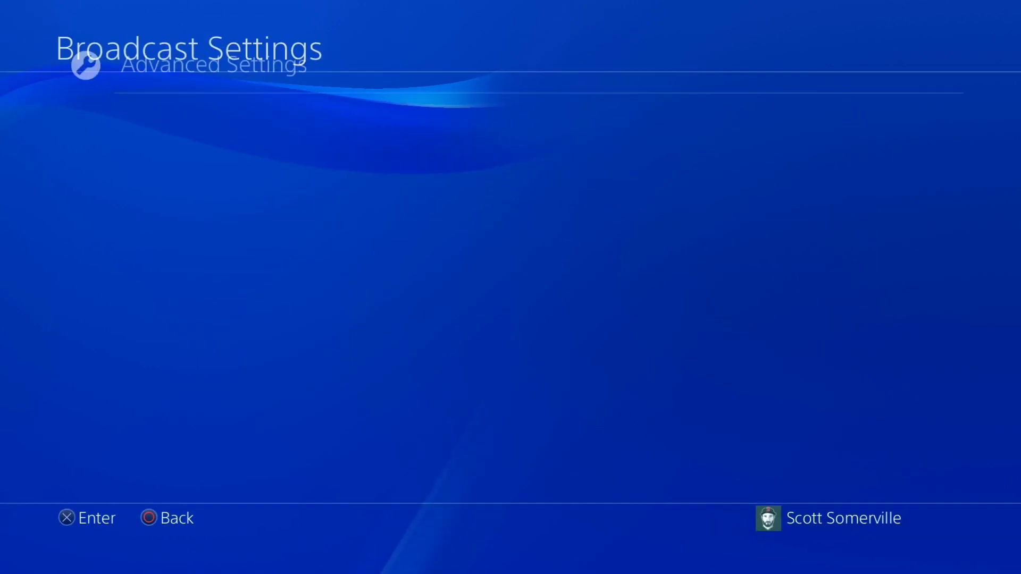
pyautogui.press('Return')
pyautogui.press('Down')
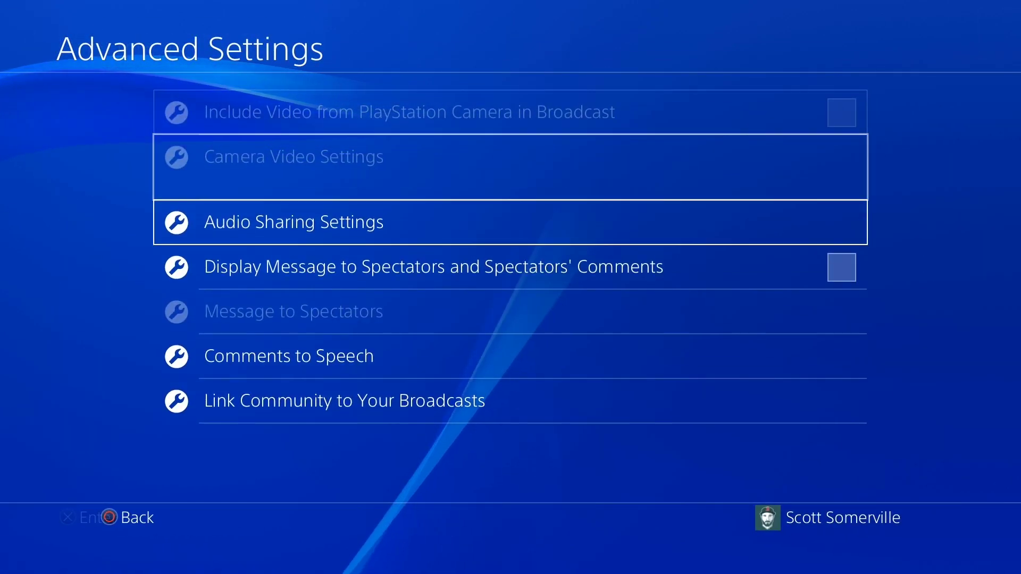
pyautogui.press('Return')
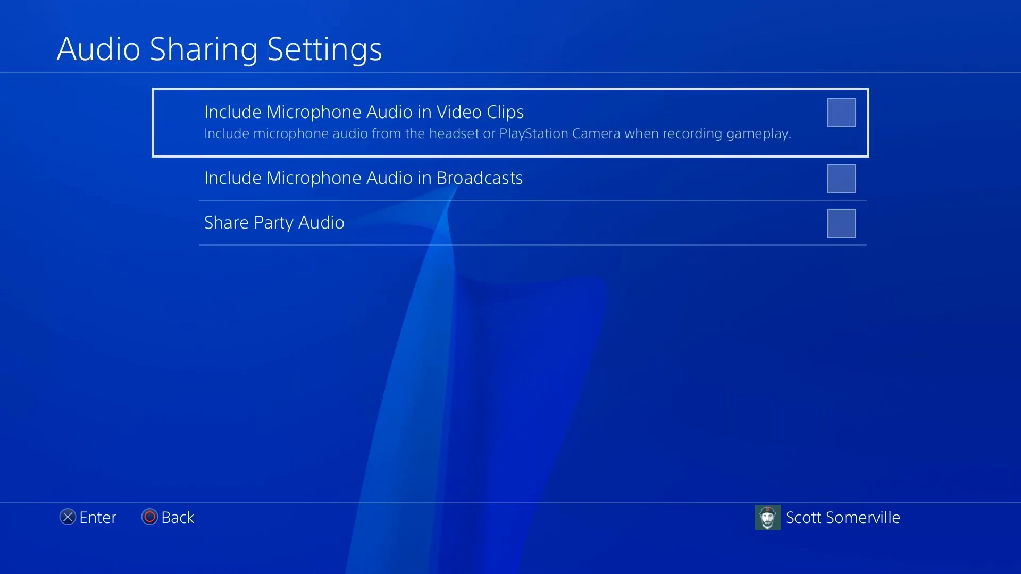
# Include microphone audio in video clips and broadcasts, leaving Share Party Audio unchecked.
pyautogui.press('Return')
pyautogui.press('Down')
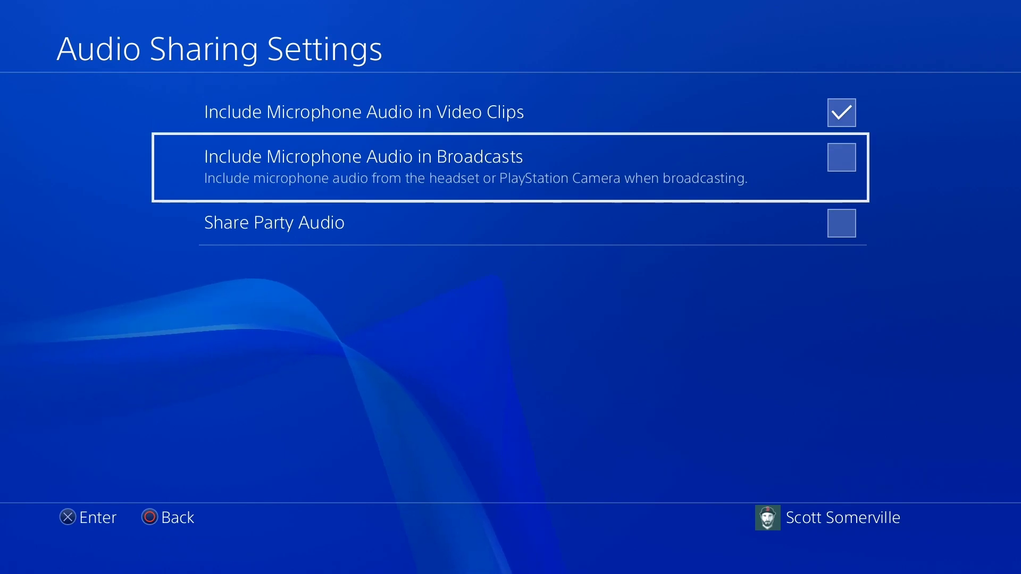
pyautogui.press('Return')
pyautogui.press('Down')
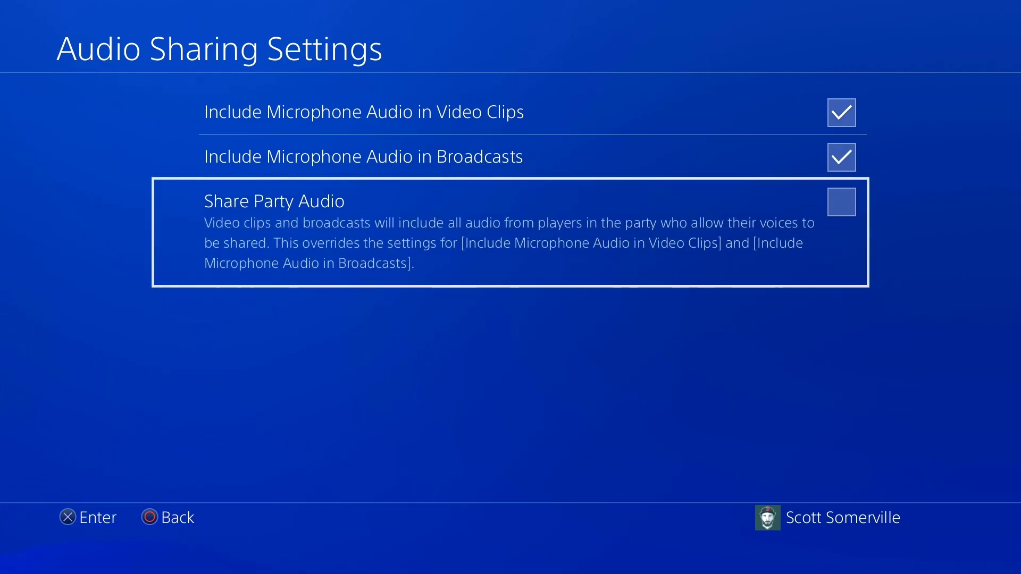
pyautogui.press('Return')
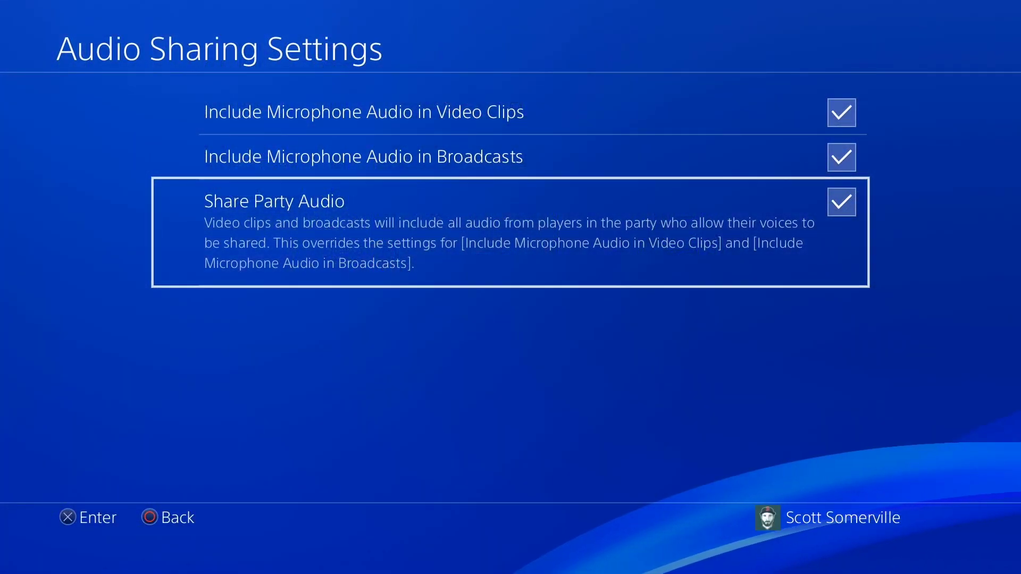
pyautogui.press('Return')
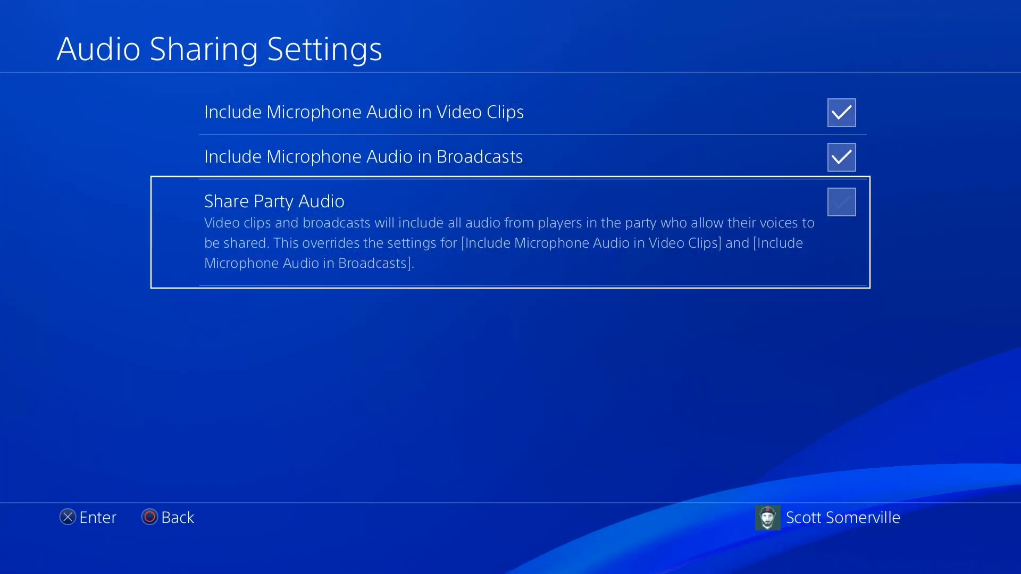
pyautogui.press('Escape')
pyautogui.press('Down')
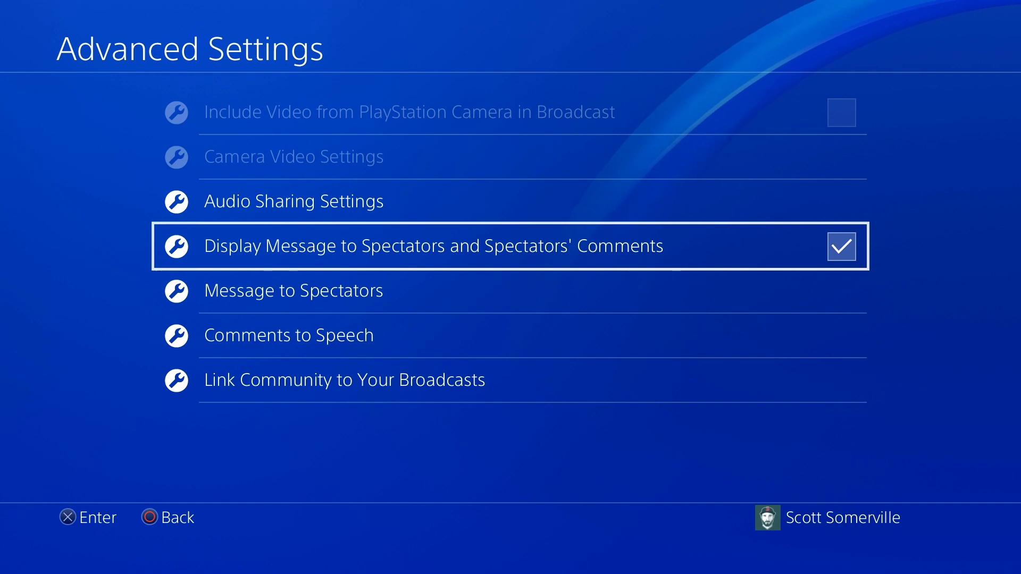
# Choose Broadcast Gameplay > Twitch from the Share menu and sign in to get an activation code.
pyautogui.press('Escape')
pyautogui.press('Escape')
pyautogui.press('Escape')
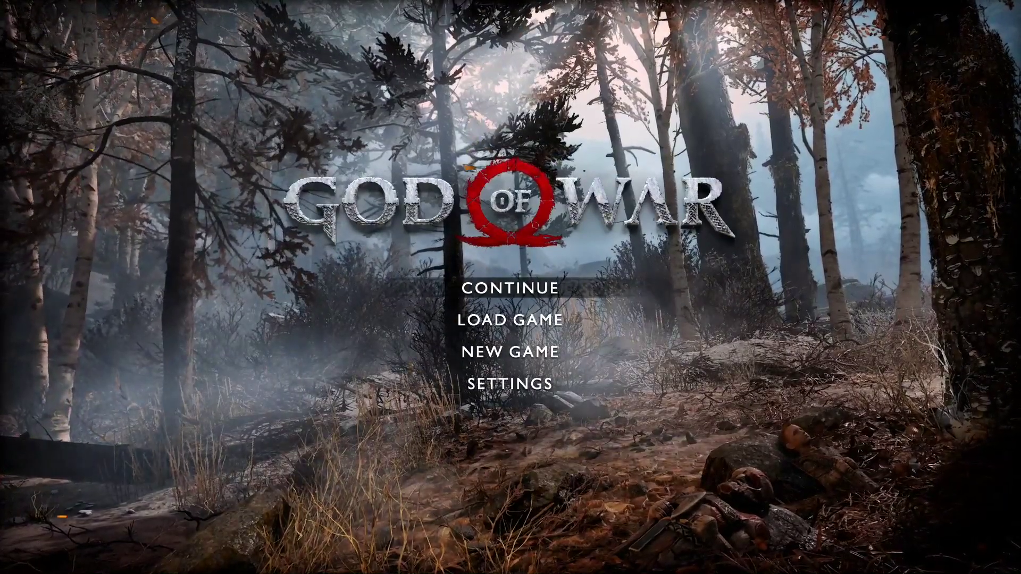
pyautogui.press('Escape')
pyautogui.press('Down')
pyautogui.press('Return')
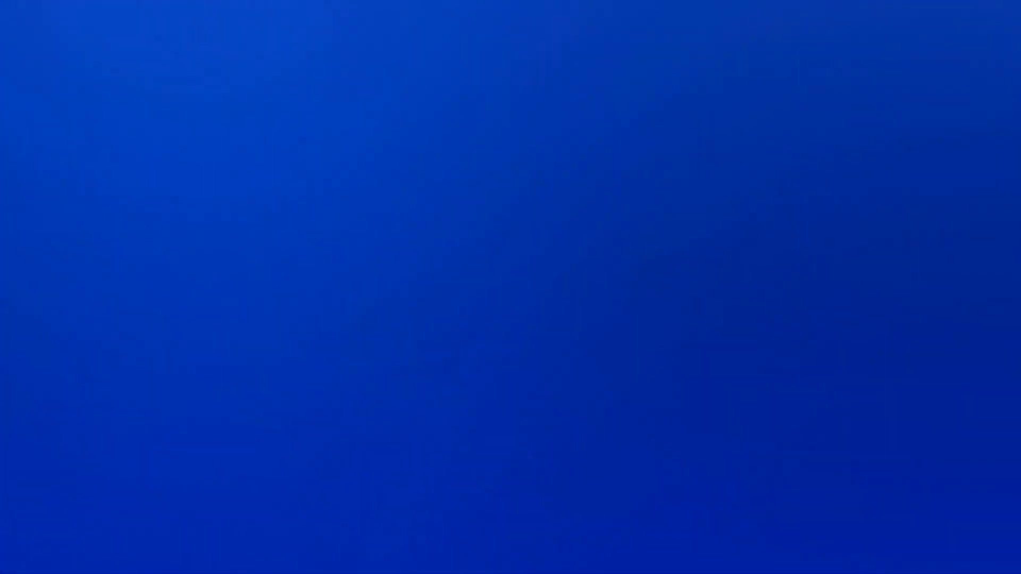
pyautogui.press('Return')
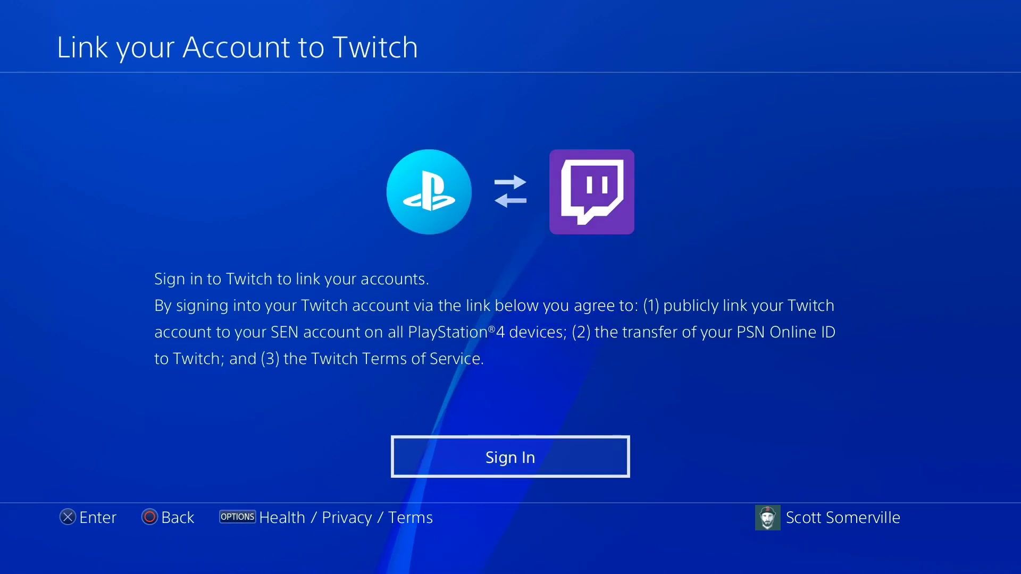
pyautogui.press('Return')
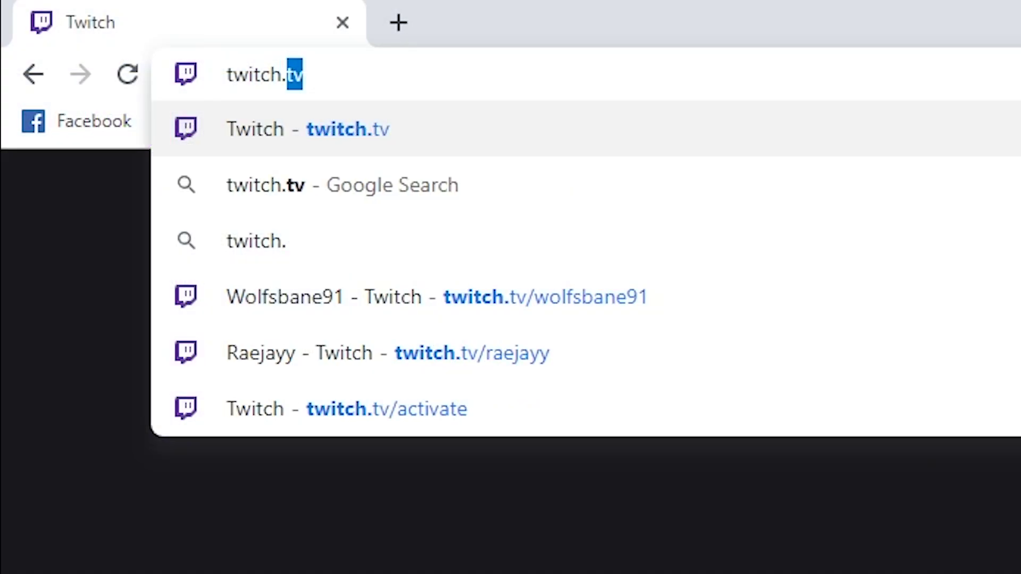
# Enter the PS4's code at twitch.tv/activate and submit it to link the accounts.
pyautogui.write('/activate')
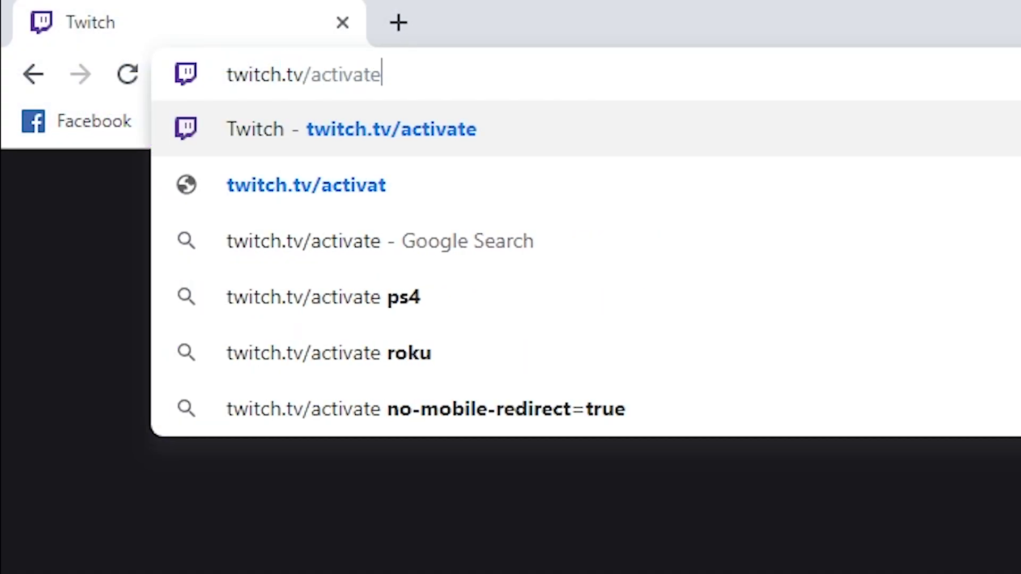
pyautogui.press('Return')
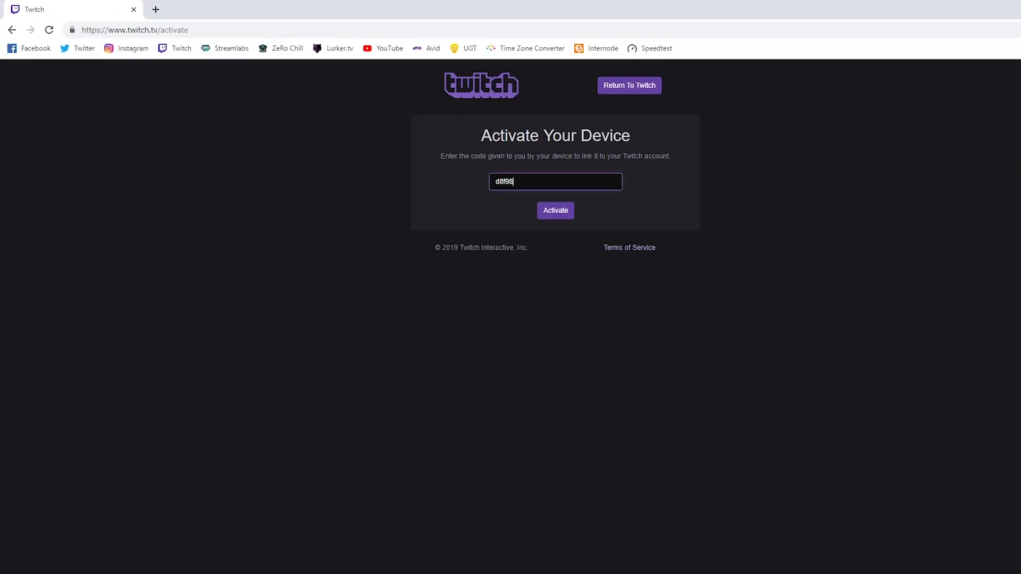
pyautogui.click(561, 216)
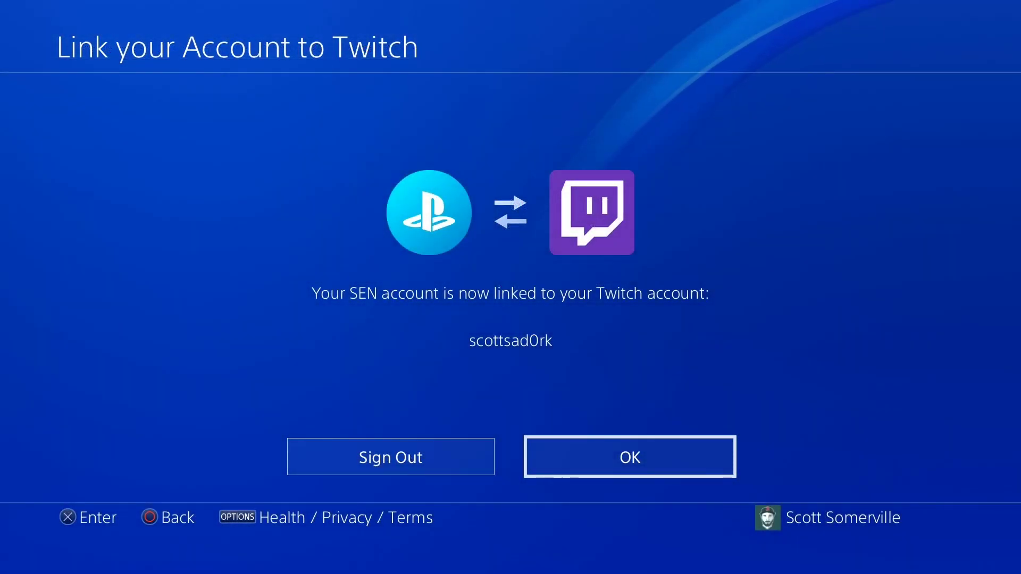
# Acknowledge the account link, select Twitch, and keep microphone audio and spectators' comments enabled.
pyautogui.press('Return')
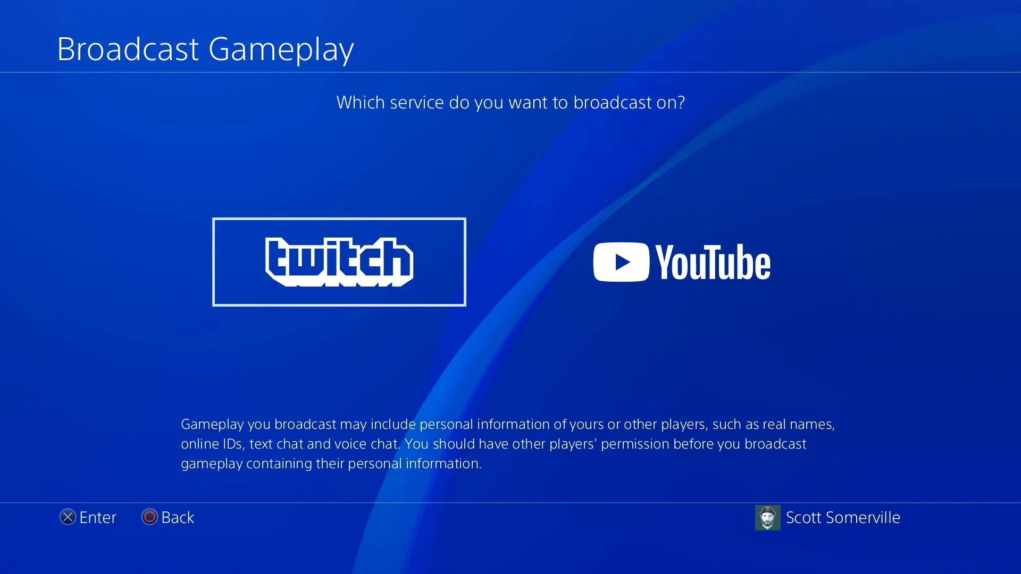
pyautogui.press('Return')
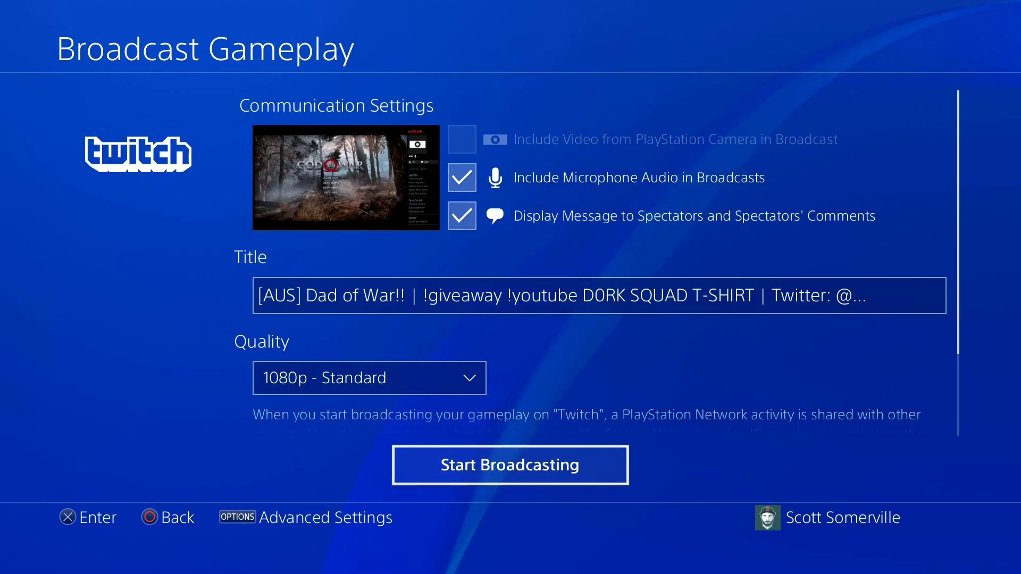
pyautogui.press('Up')
pyautogui.press('Up')
pyautogui.press('Up')
pyautogui.press('Up')
pyautogui.press('Up')
pyautogui.press('Up')
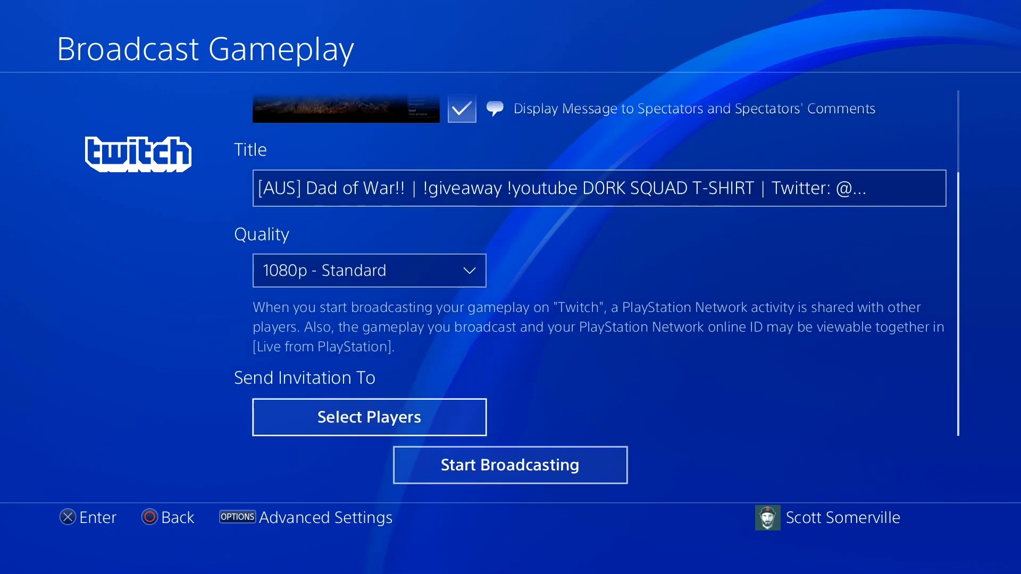
pyautogui.press('Down')
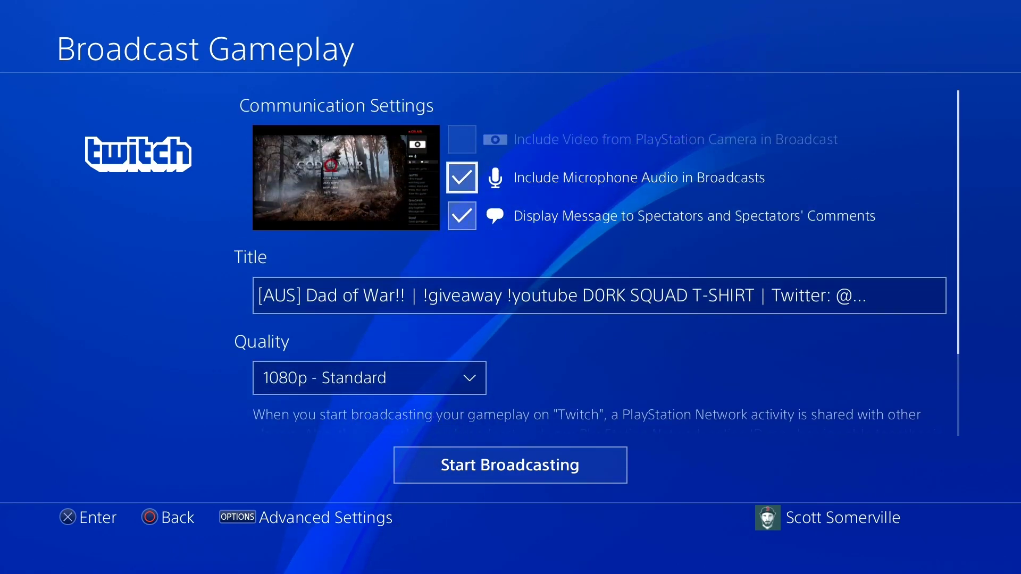
pyautogui.press('Down')
pyautogui.press('Return')
pyautogui.press('Return')
pyautogui.press('Return')
pyautogui.press('Return')
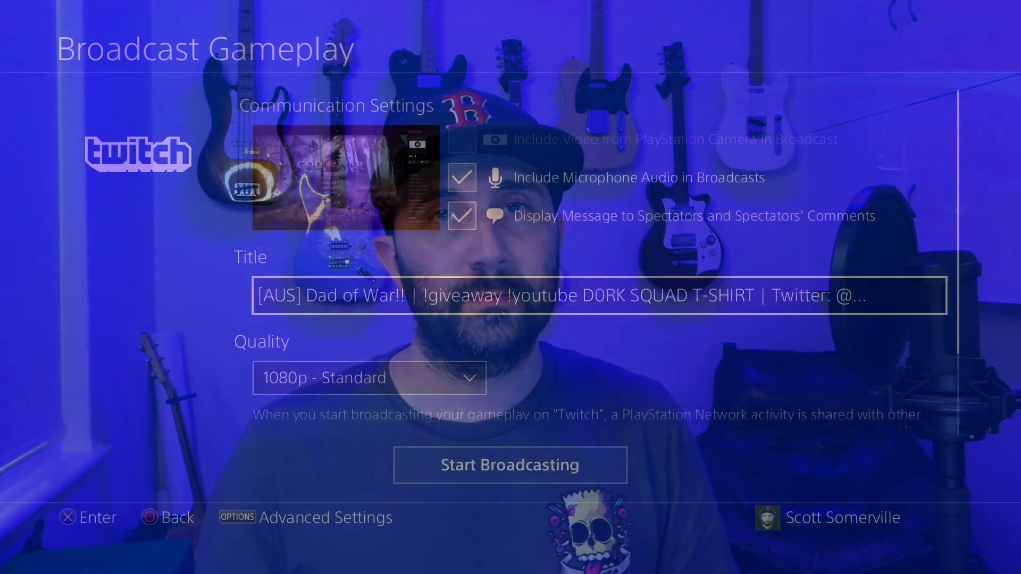
# Set broadcast quality to 720p - High (60fps) and start broadcasting.
pyautogui.press('Down')
pyautogui.press('Return')
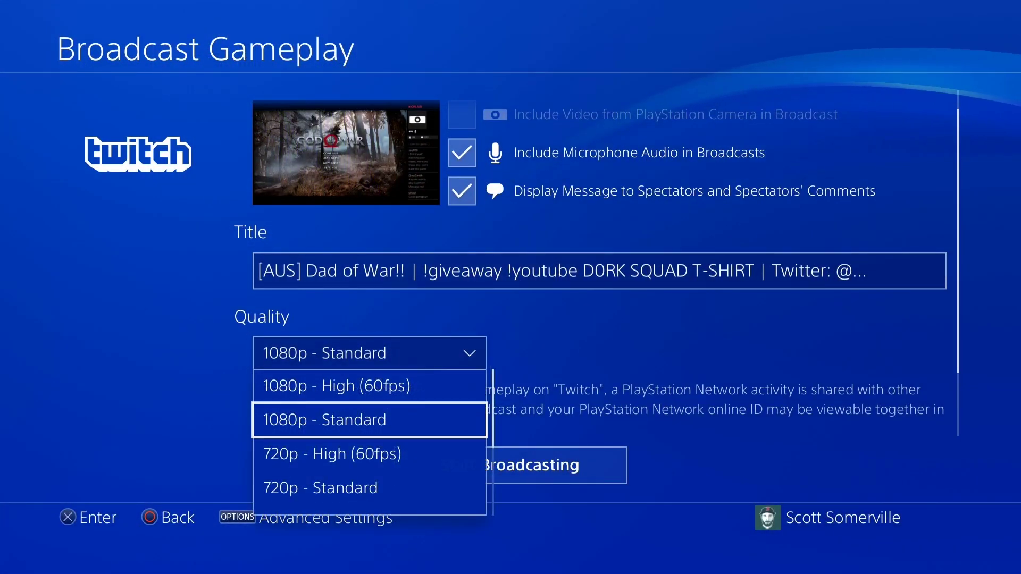
pyautogui.press('Down')
pyautogui.press('Down')
pyautogui.press('Down')
pyautogui.press('Down')
pyautogui.press('Down')
pyautogui.press('Down')
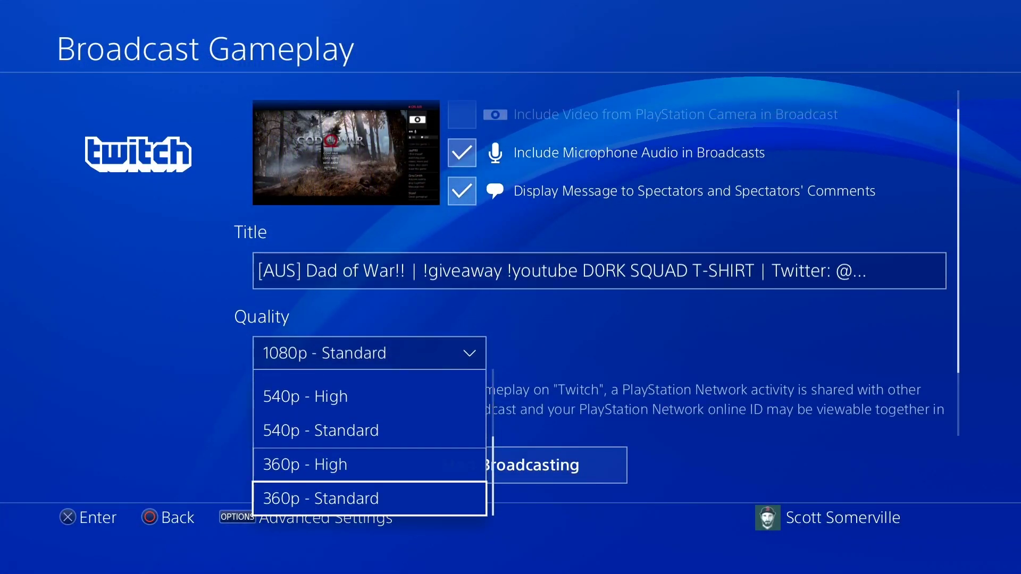
pyautogui.press('Up')
pyautogui.press('Up')
pyautogui.press('Up')
pyautogui.press('Up')
pyautogui.press('Up')
pyautogui.press('Return')
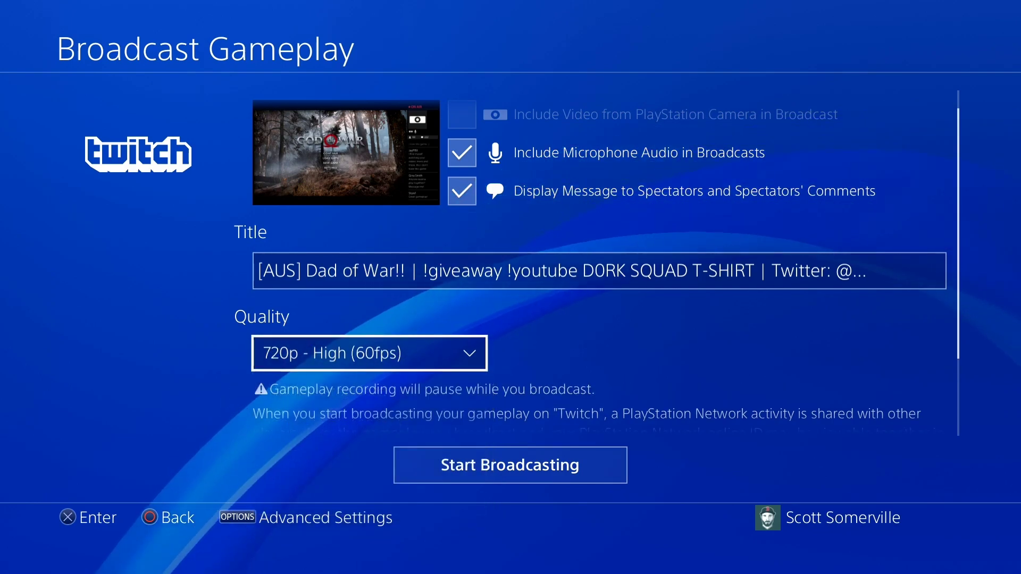
pyautogui.scroll(-4, 591, 265)
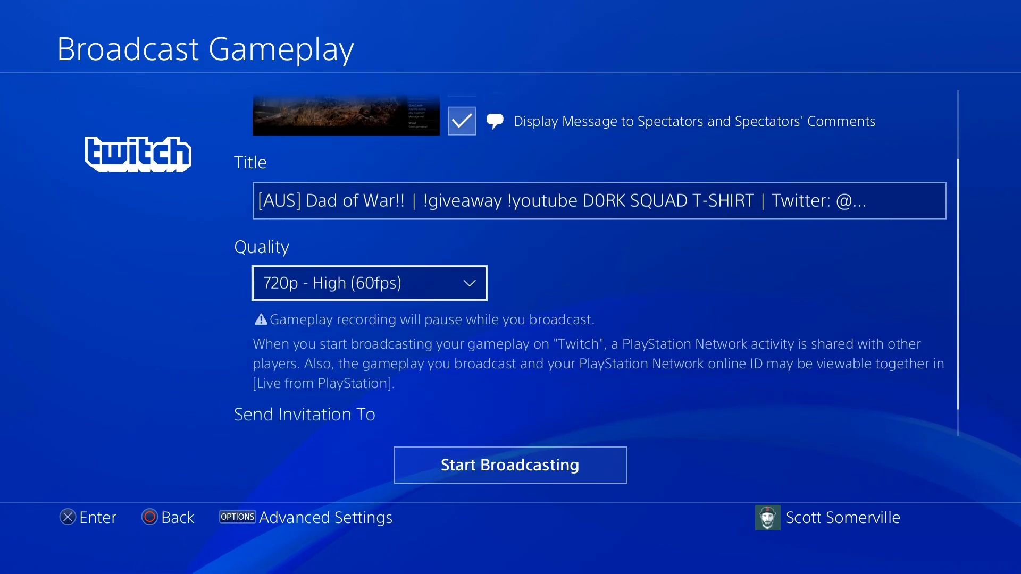
pyautogui.press('Down')
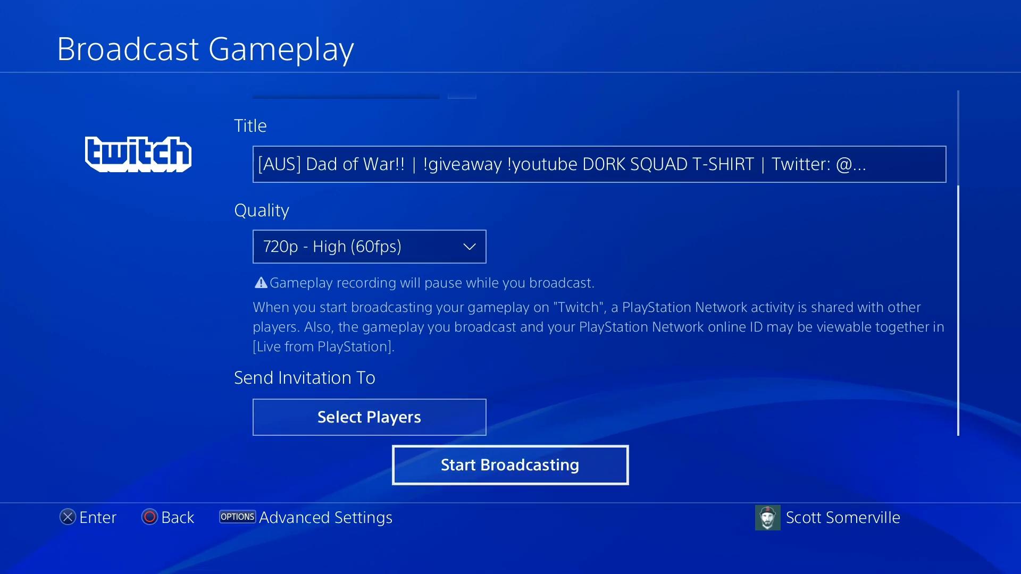
pyautogui.press('Return')
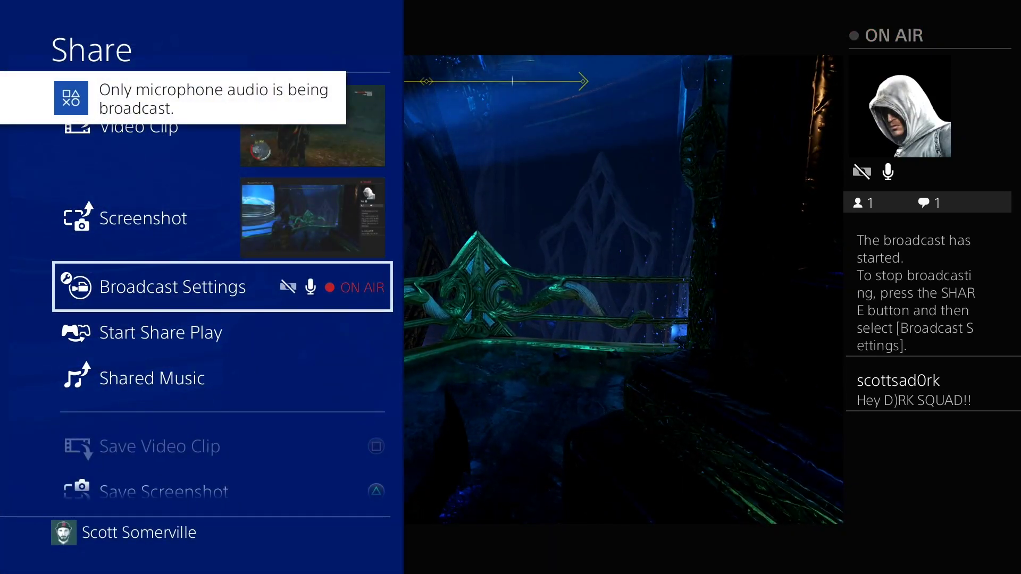
# Choose Stop Broadcasting from the live broadcast's settings.
pyautogui.press('Return')
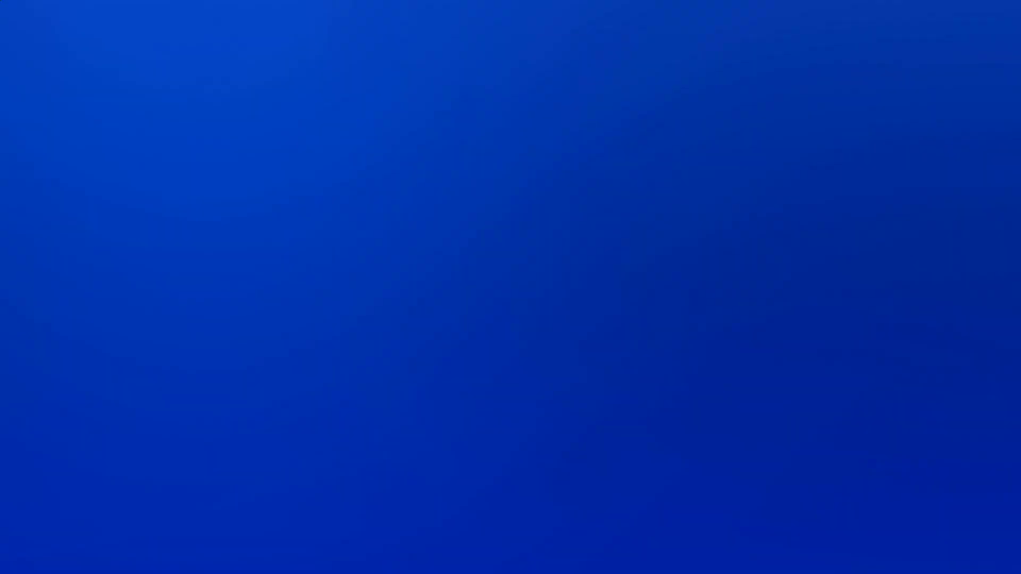
pyautogui.press('Return')
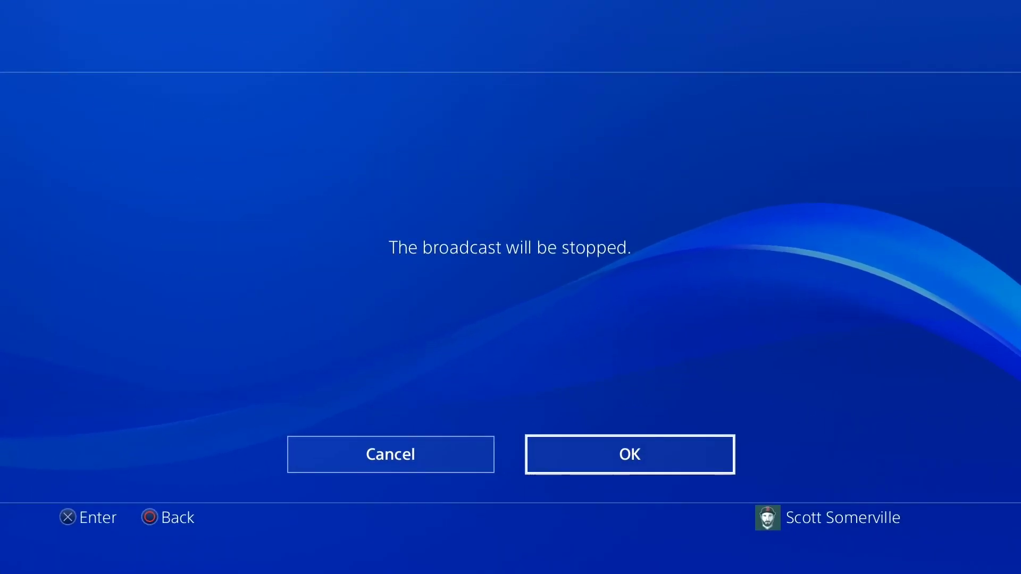